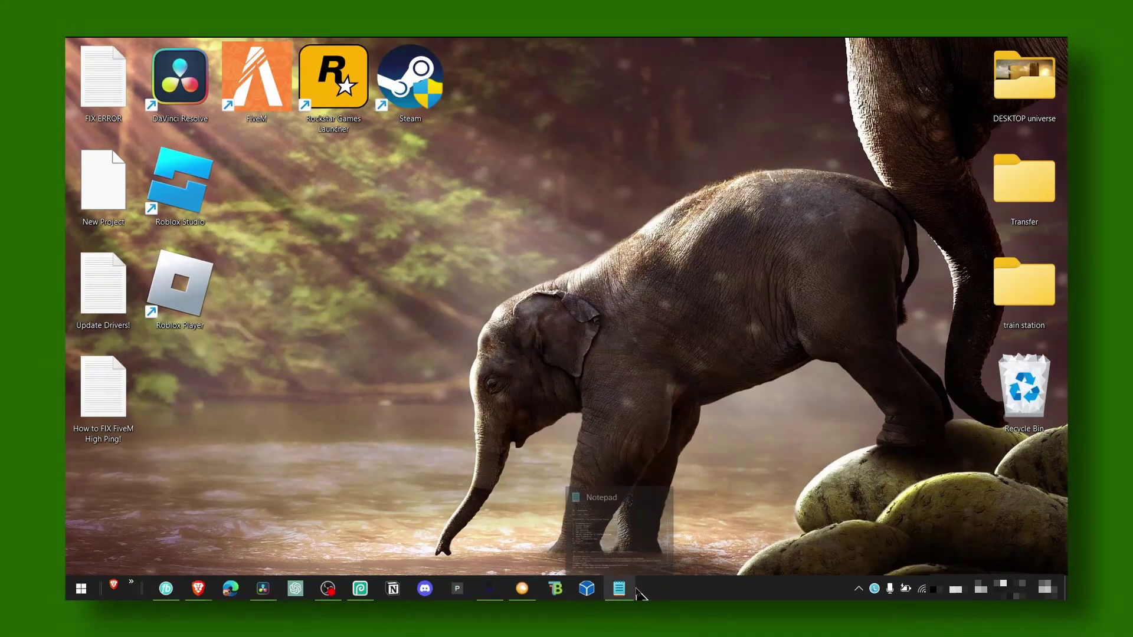
- Hide the Update Drivers! notes, then reach Network Connections via Advanced network settings
click(619, 587)
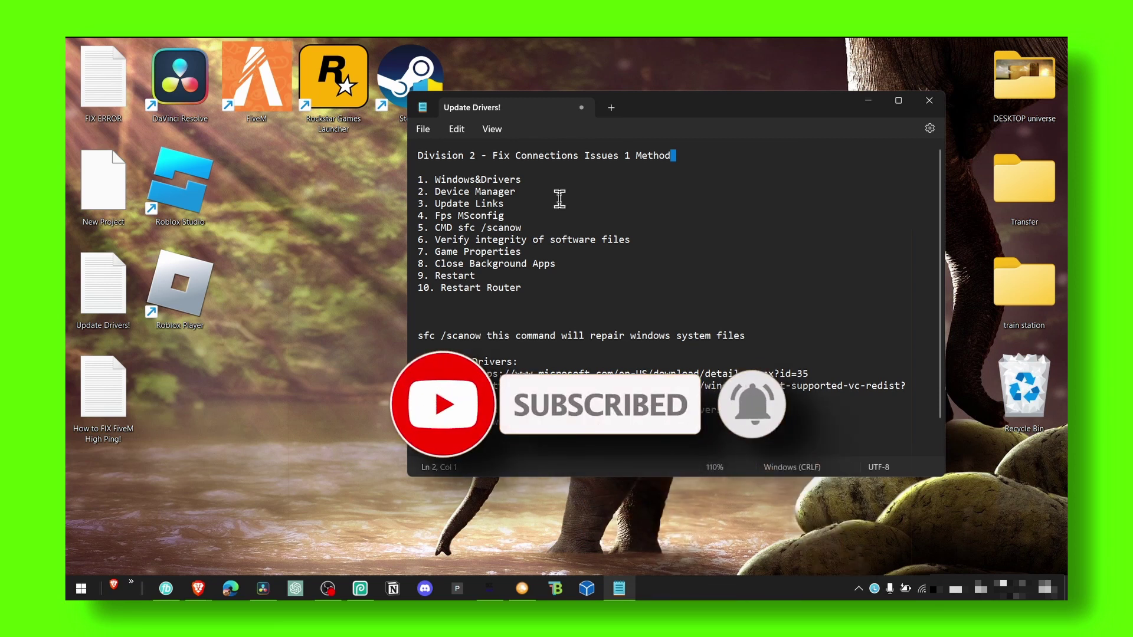
click(867, 101)
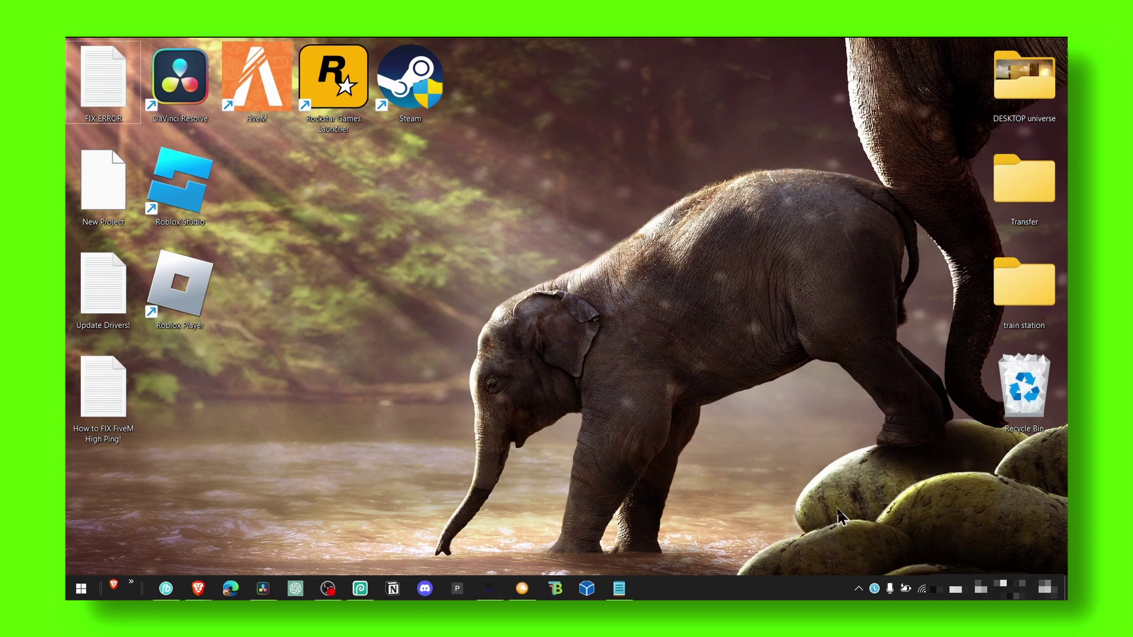
right_click(923, 589)
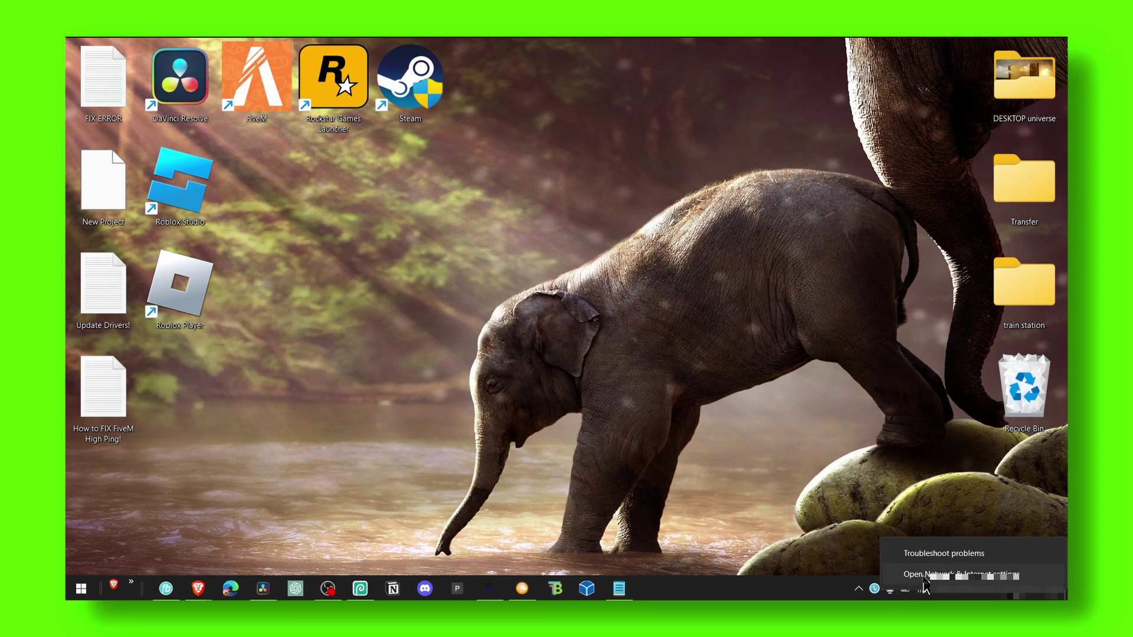
click(960, 575)
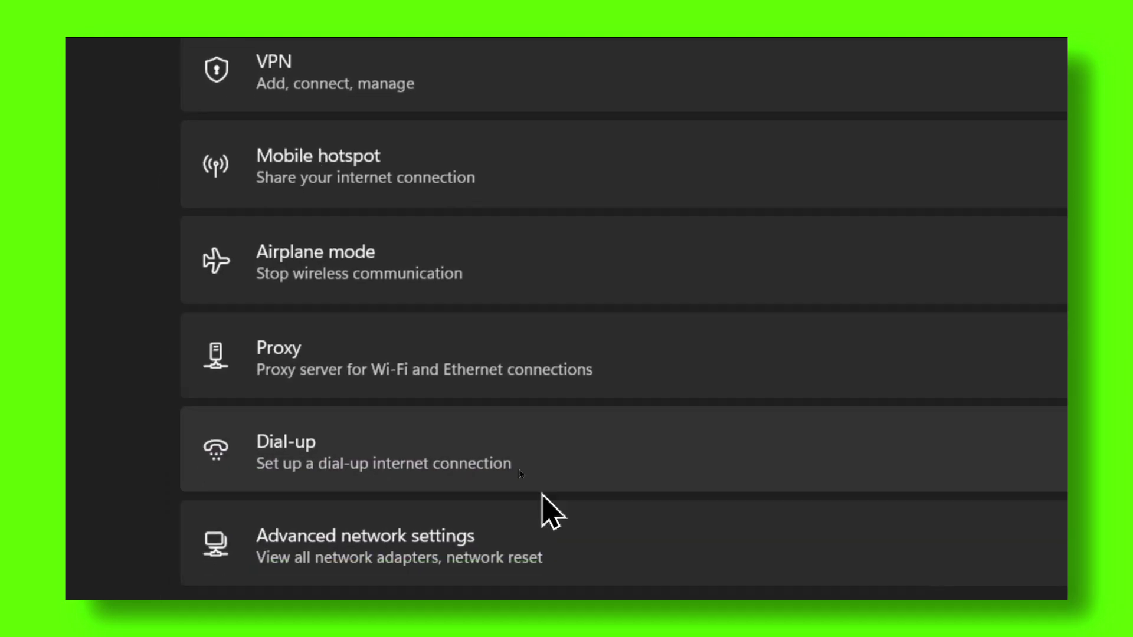
click(549, 536)
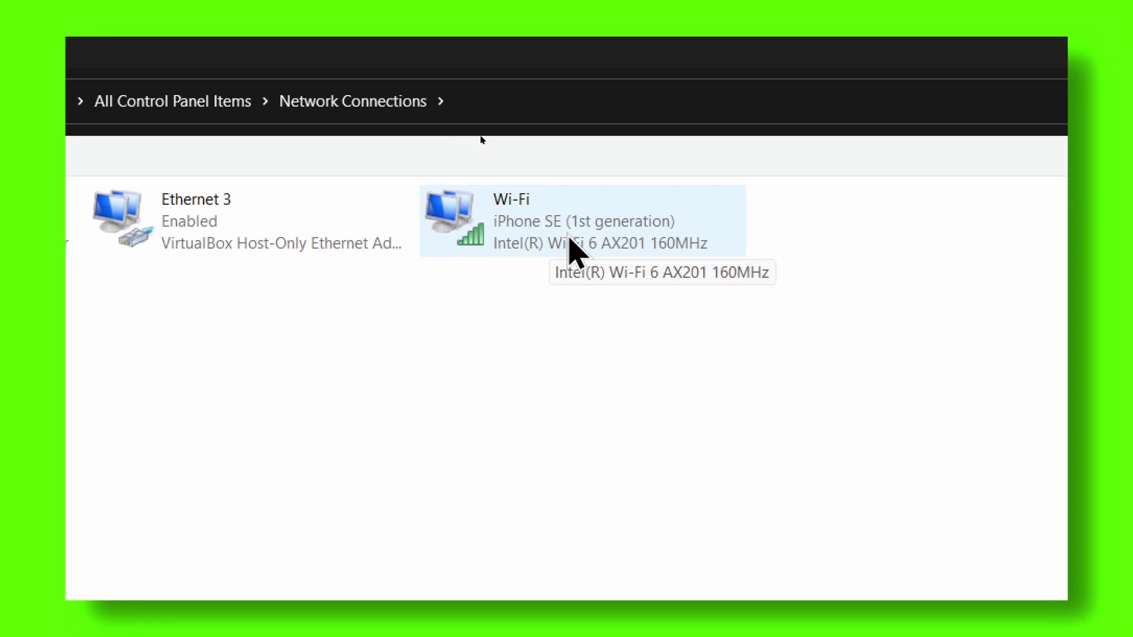
- Set the Wi-Fi adapter's TCP/IPv4 DNS servers to 8.8.8.8 and 8.8.4.4
right_click(571, 239)
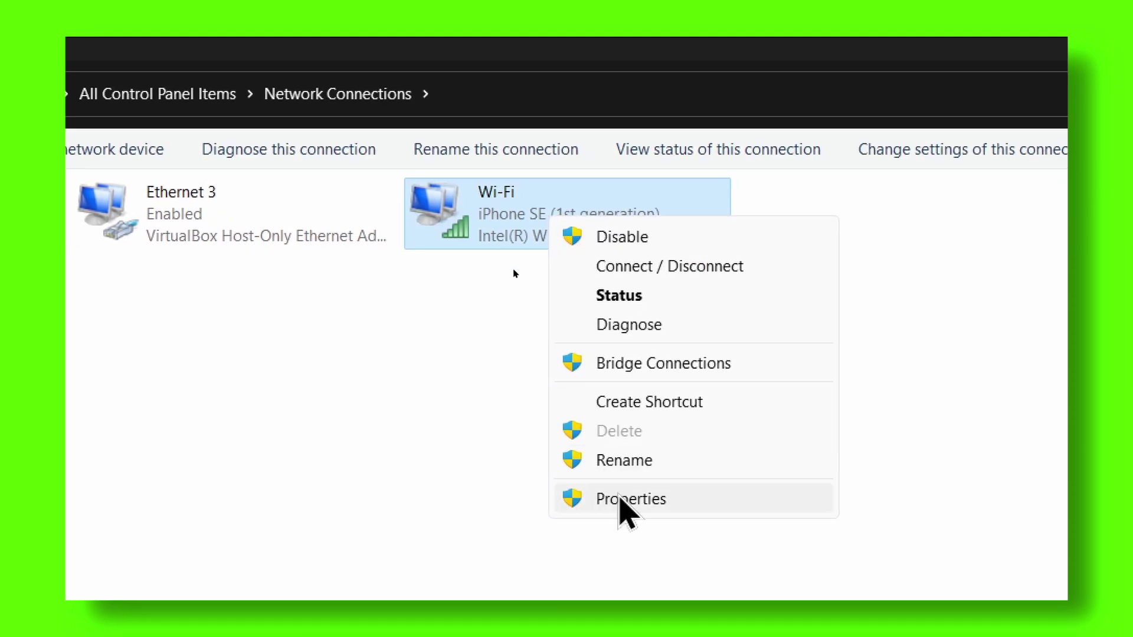
click(594, 397)
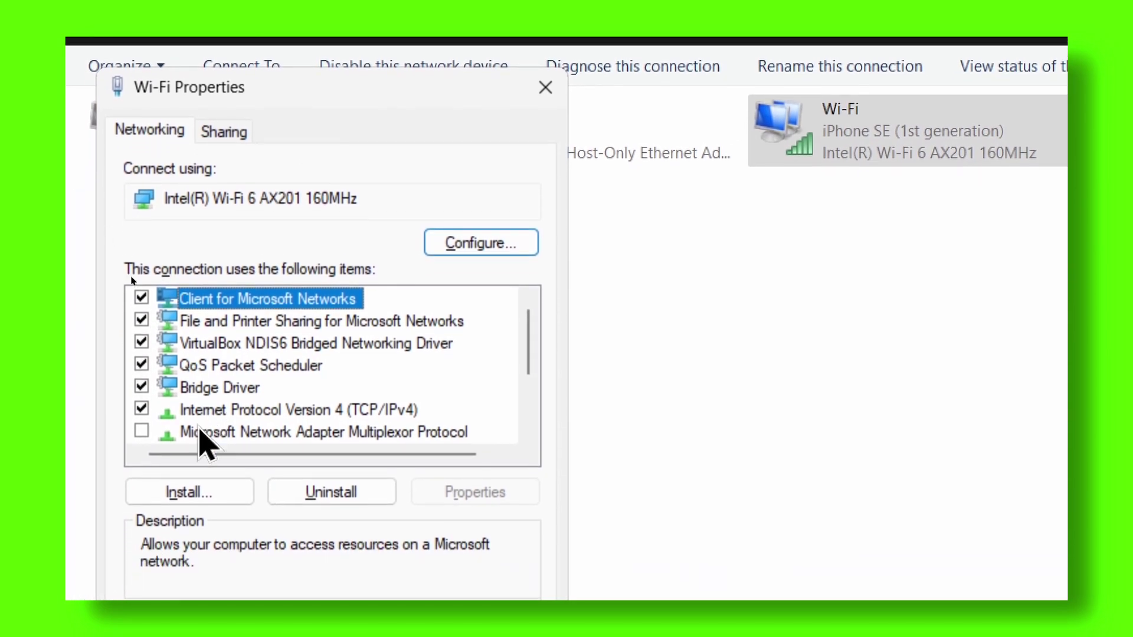
click(206, 410)
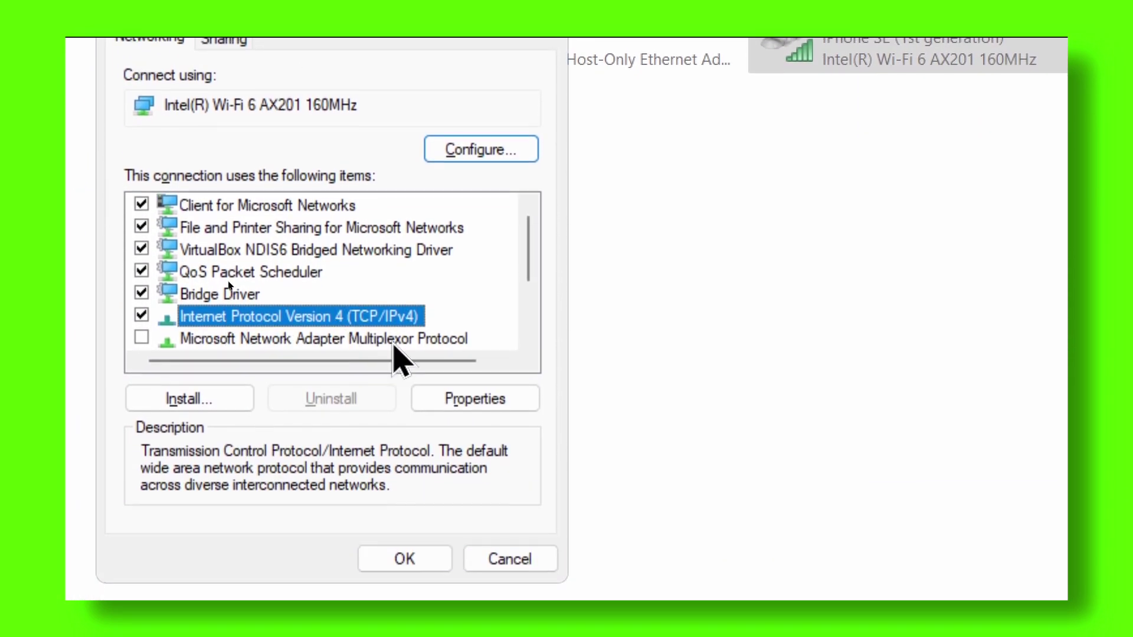
click(463, 362)
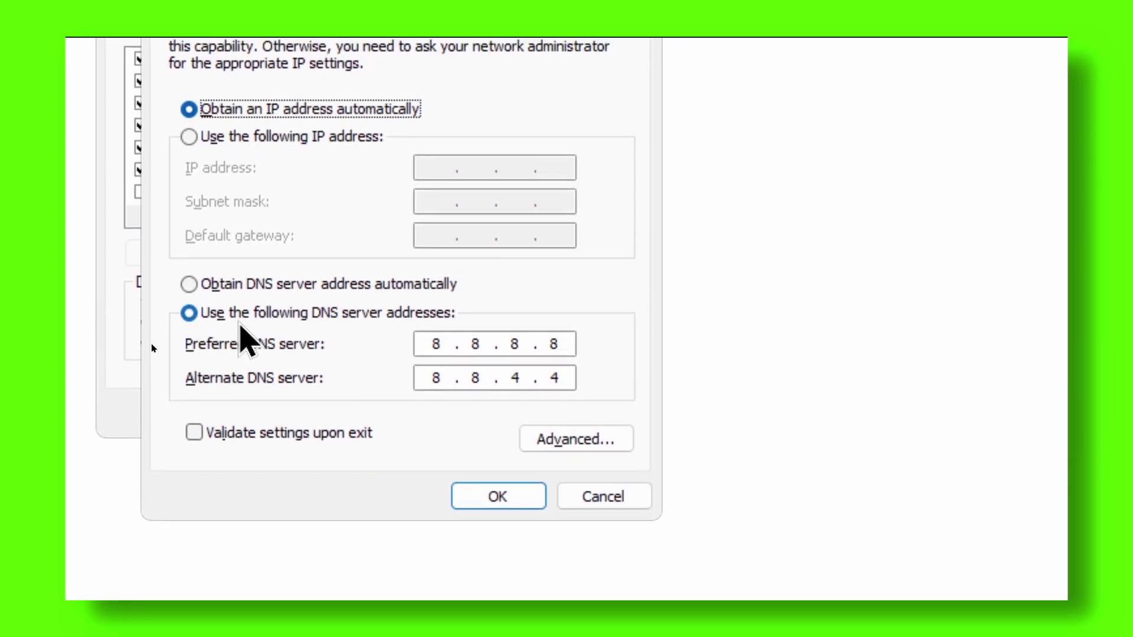
click(430, 343)
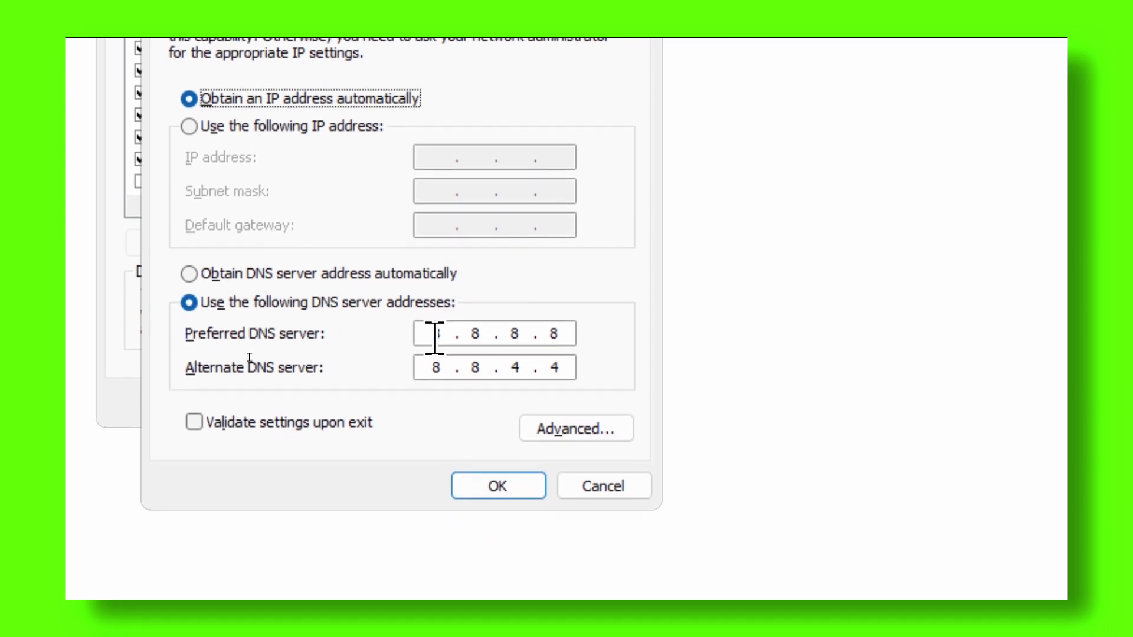
double_click(436, 325)
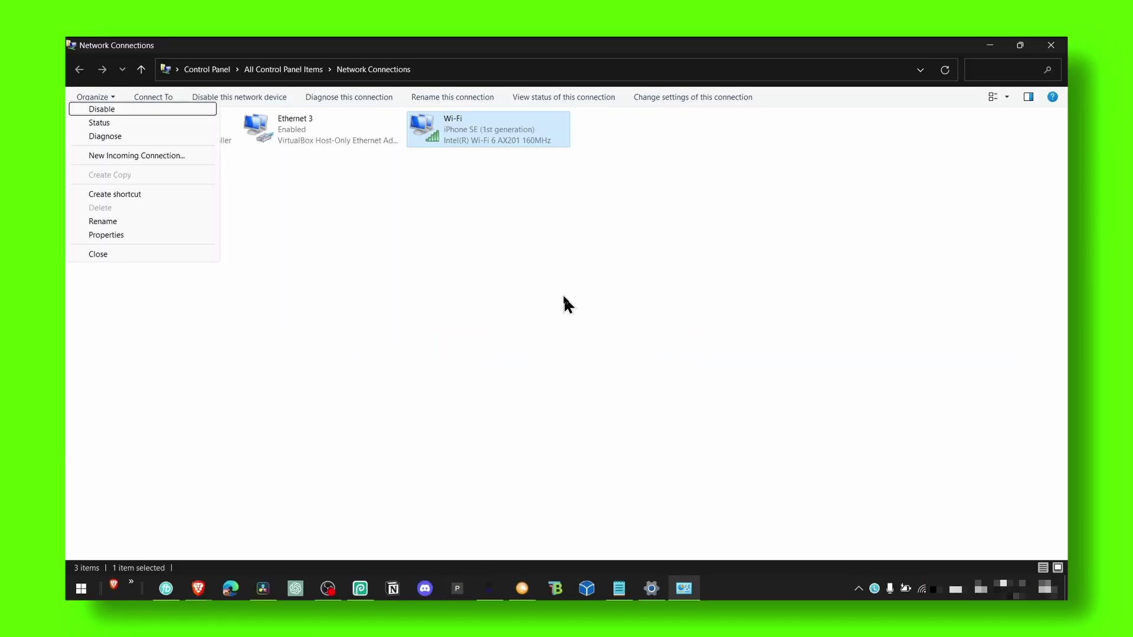
- Close the Network Connections and Settings windows, then briefly reopen and minimize the Update Drivers! notes
click(566, 304)
click(1051, 45)
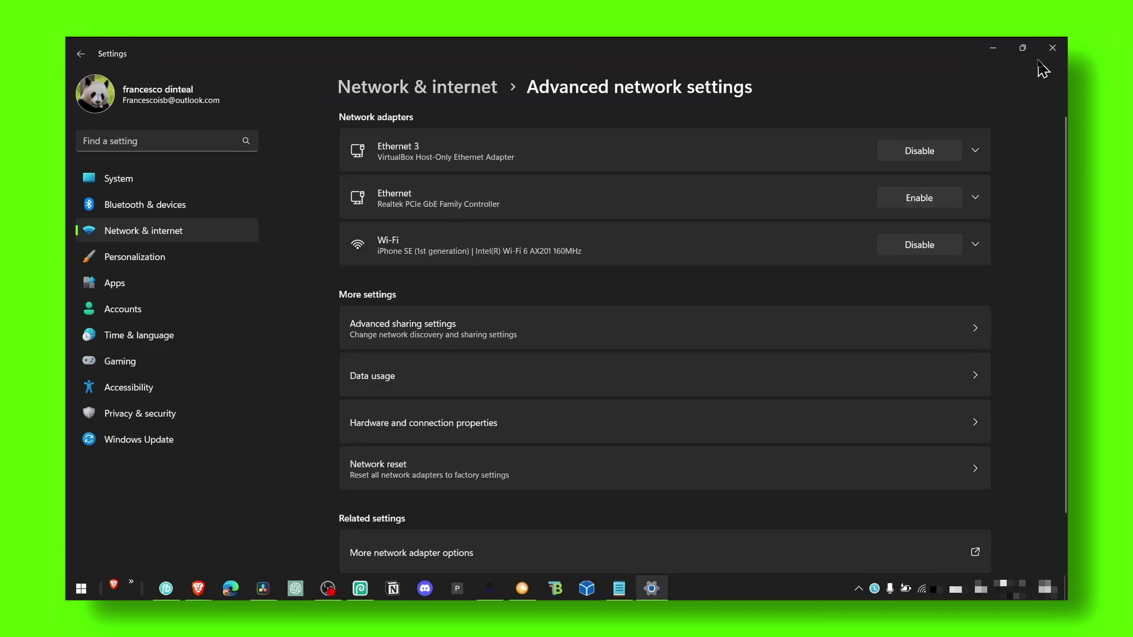
click(1051, 47)
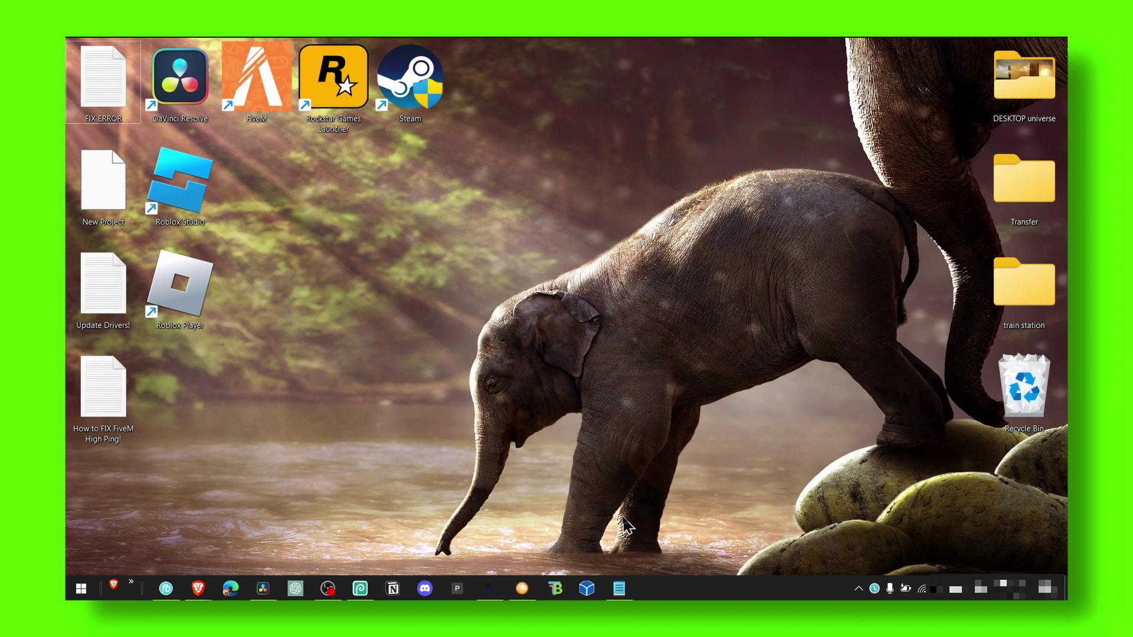
click(619, 588)
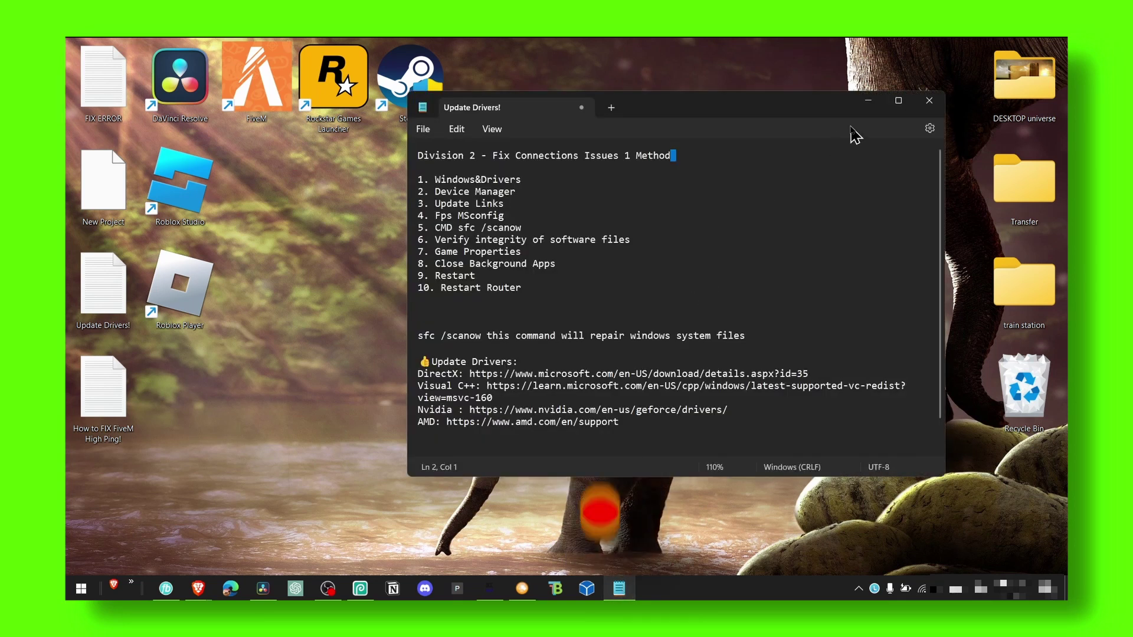
click(865, 115)
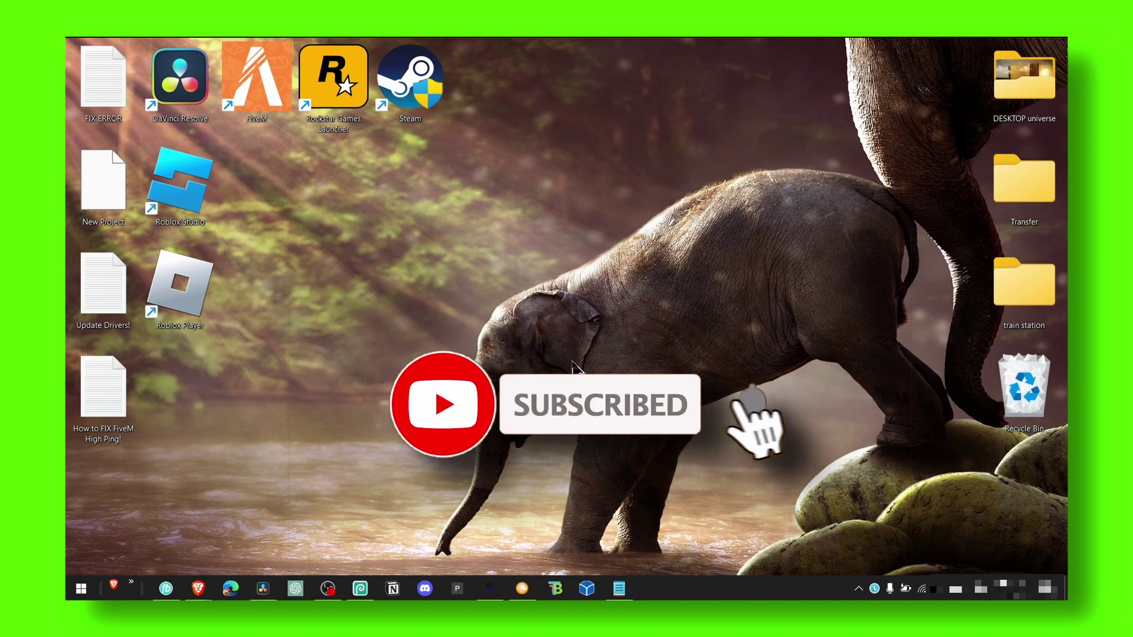